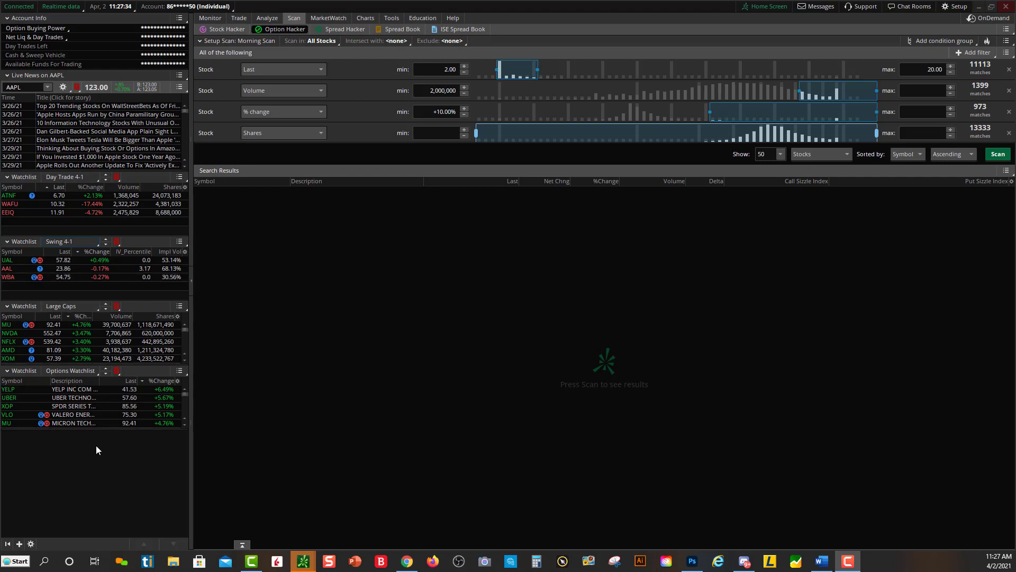
# Add a watchlist gadget to the sidebar and set it to Personal > Morning Scan.
pyautogui.click(19, 543)
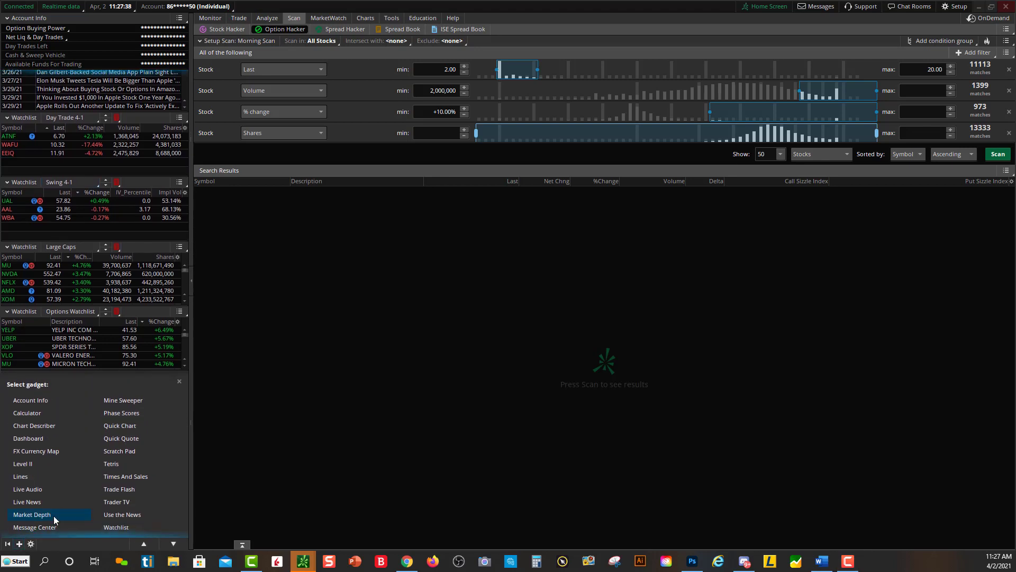
pyautogui.click(115, 525)
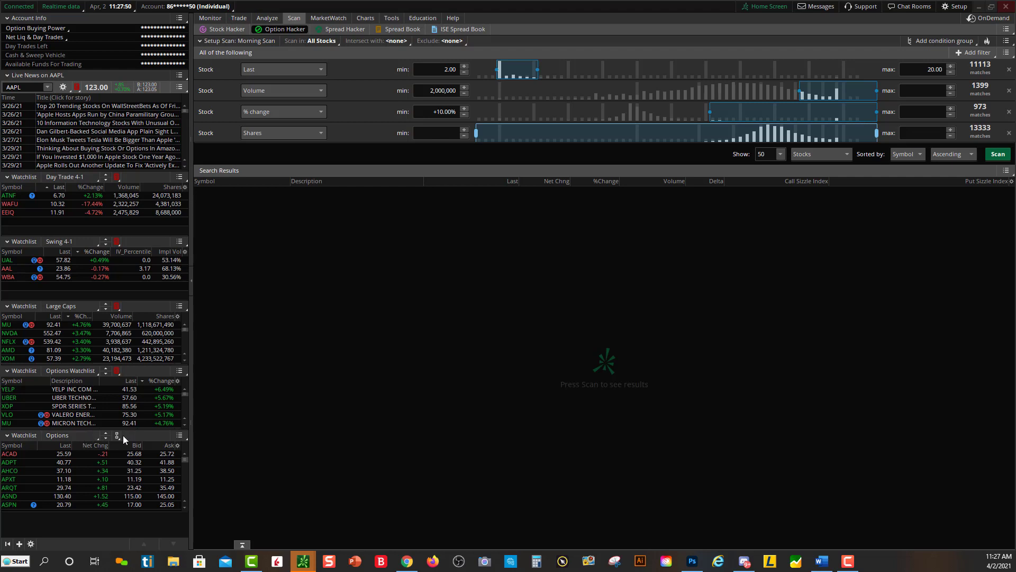
pyautogui.click(73, 434)
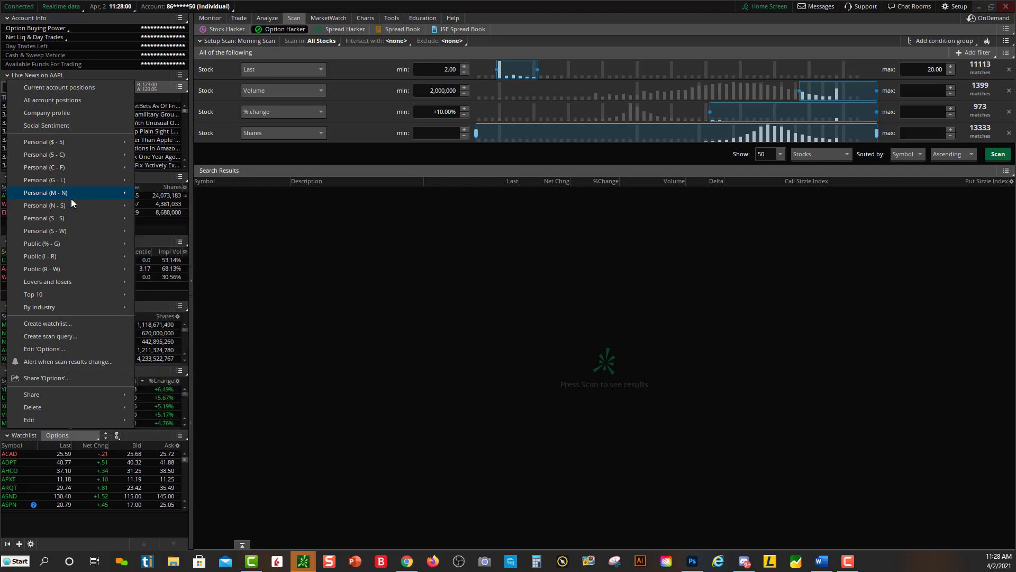
pyautogui.moveTo(46, 193)
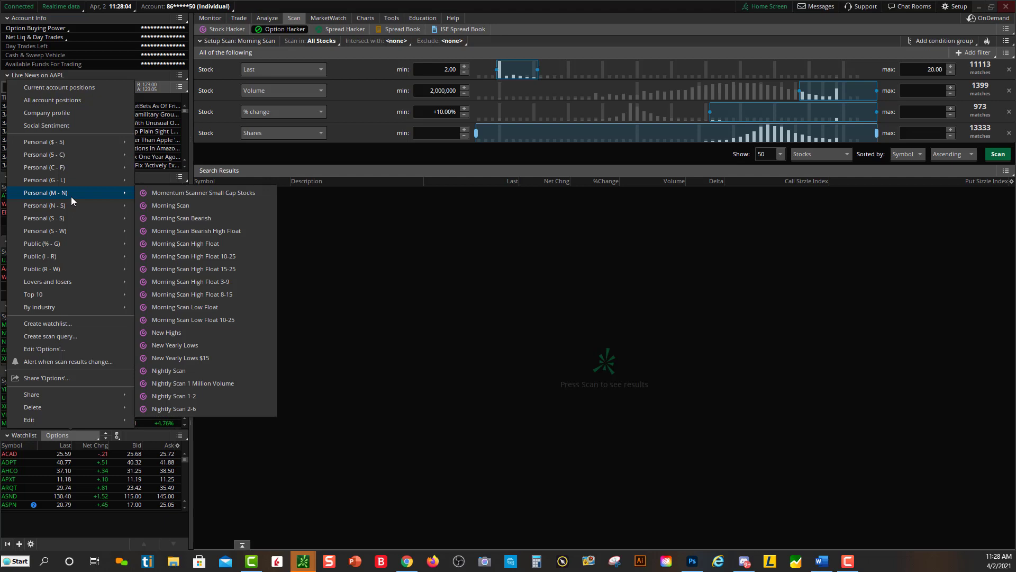
pyautogui.click(166, 206)
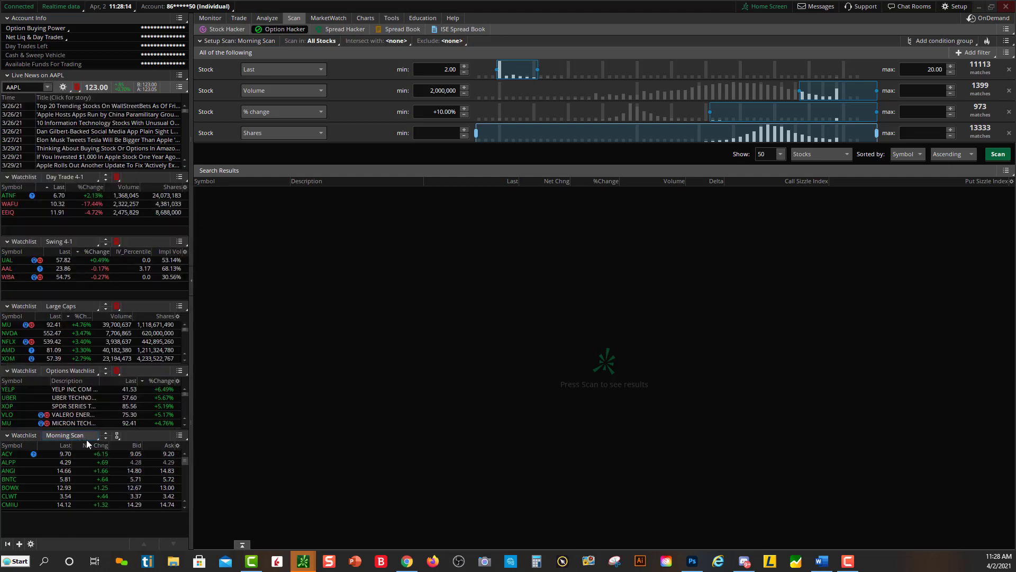
# Switch to the chart view and step through the ACY and CLWT rows in Morning Scan.
pyautogui.click(364, 17)
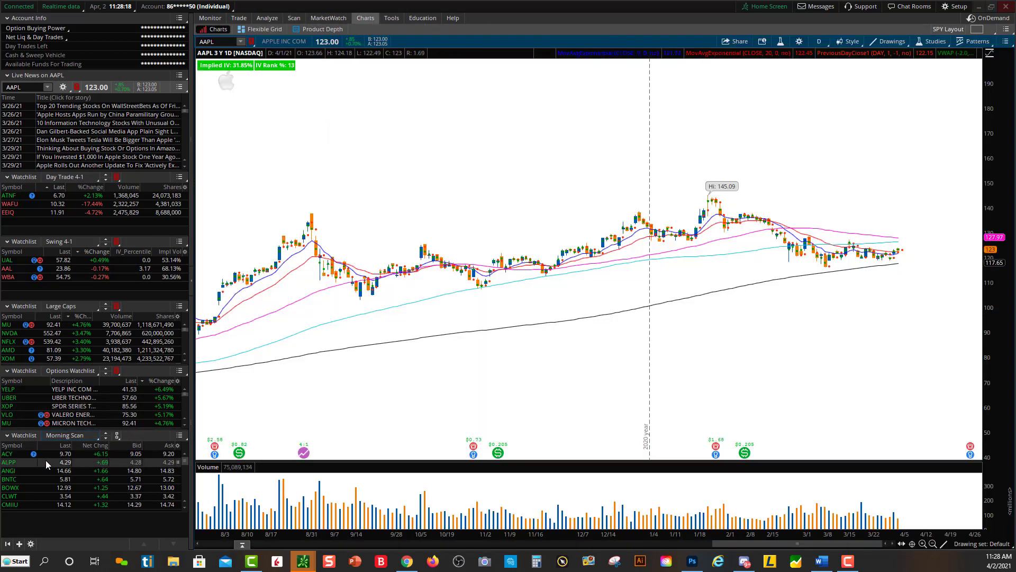
pyautogui.click(66, 454)
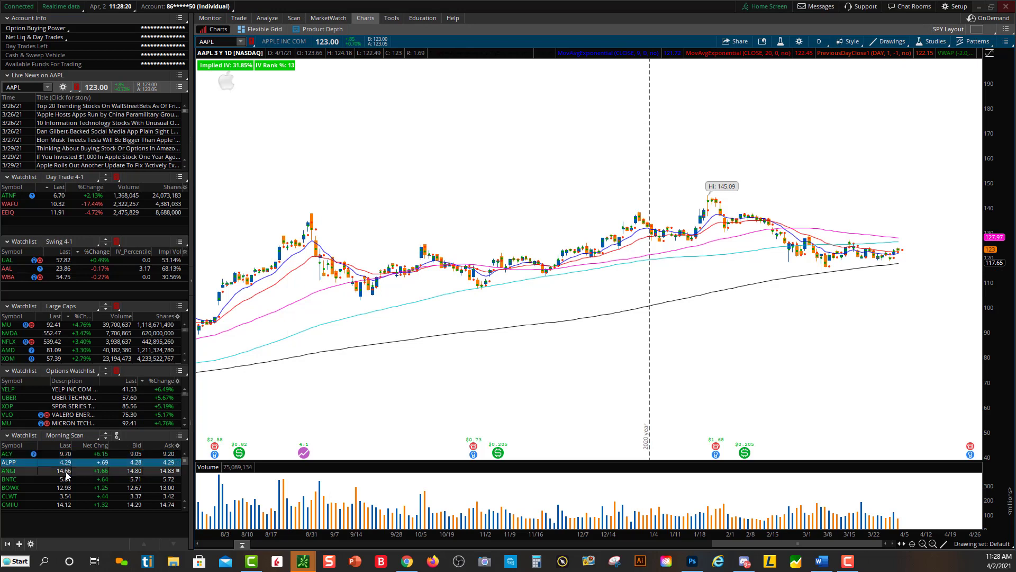
pyautogui.click(65, 496)
pyautogui.press('Up')
pyautogui.press('Up')
pyautogui.press('Up')
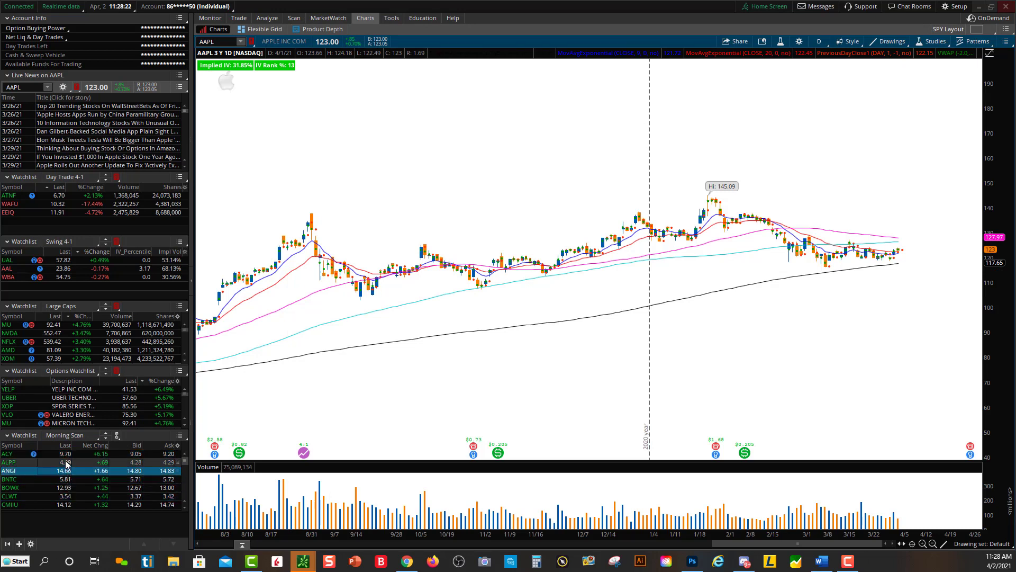
# Link the Morning Scan watchlist to the red group and chart BOWX from it.
pyautogui.click(117, 435)
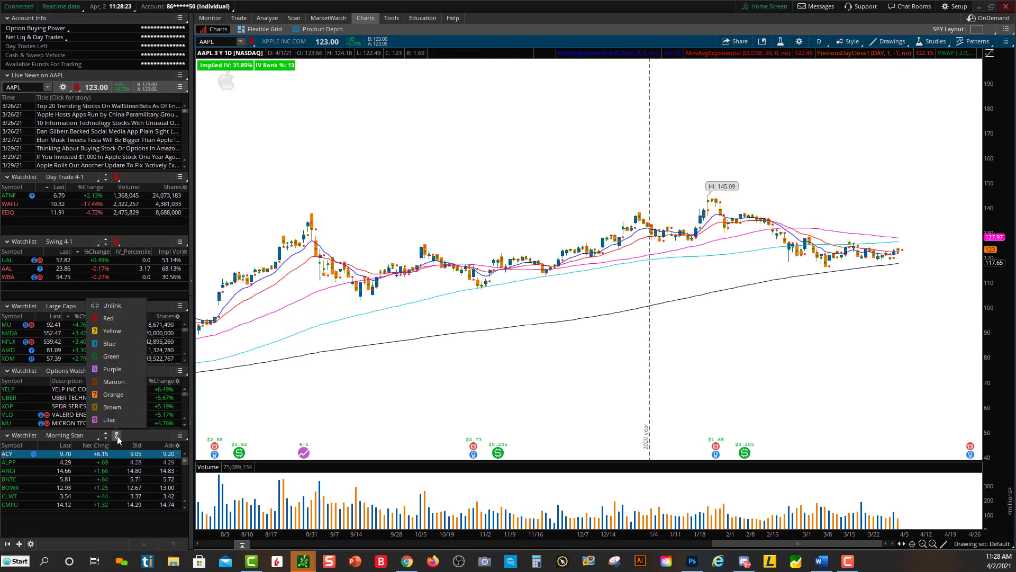
pyautogui.click(114, 321)
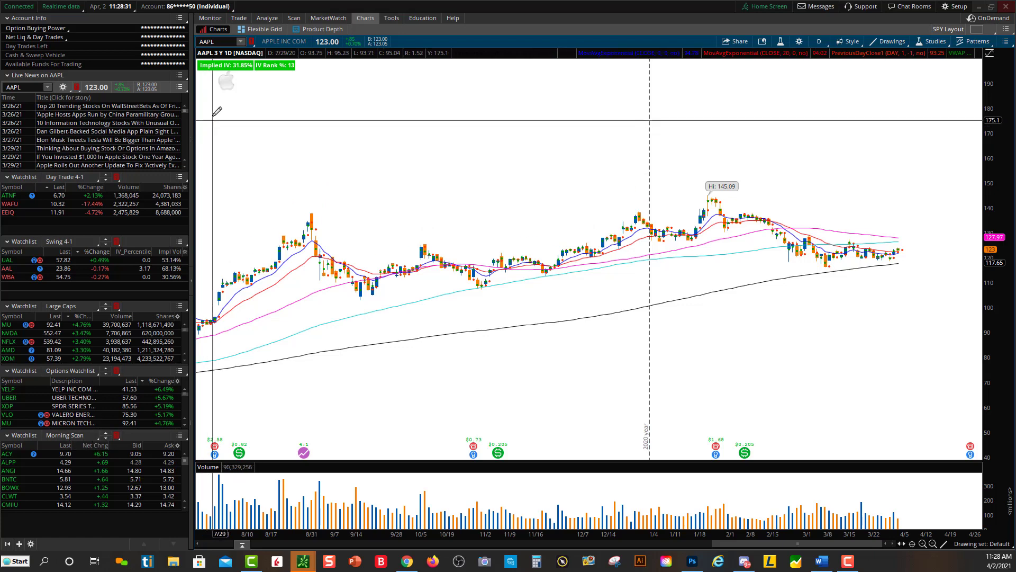
pyautogui.click(66, 452)
pyautogui.click(67, 470)
pyautogui.click(69, 488)
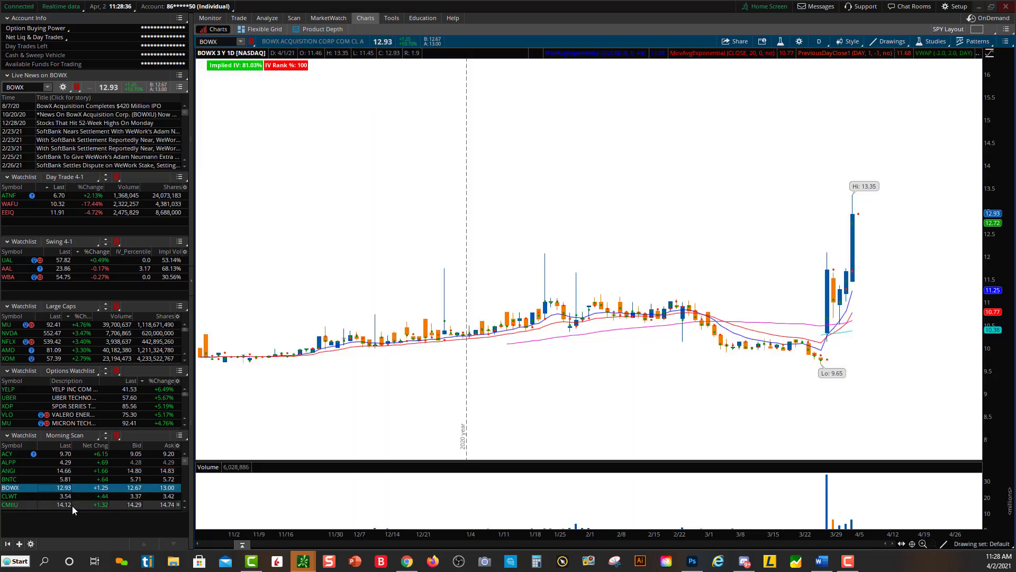
# Select the CMIIU row in the Morning Scan watchlist to chart it.
pyautogui.click(73, 505)
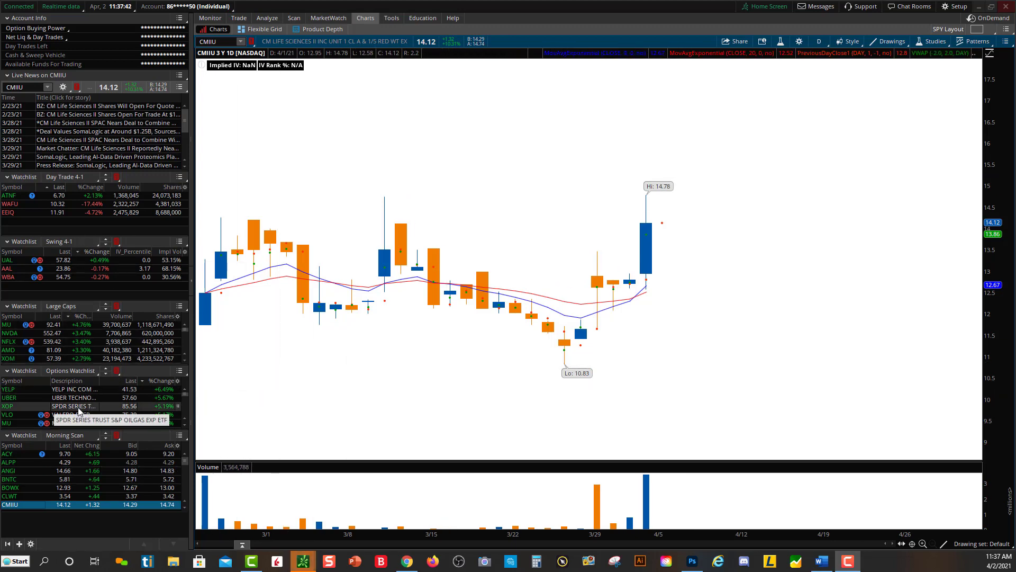
# Open Morning Scan column customization and move Ask up, then back to the end.
pyautogui.click(177, 447)
pyautogui.click(199, 458)
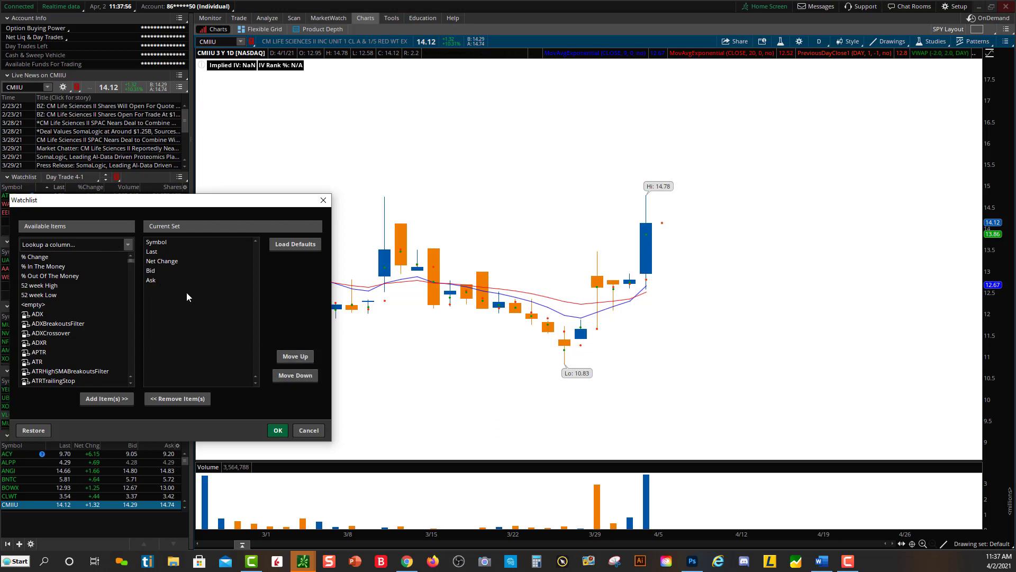
pyautogui.click(162, 282)
pyautogui.click(295, 356)
pyautogui.click(295, 355)
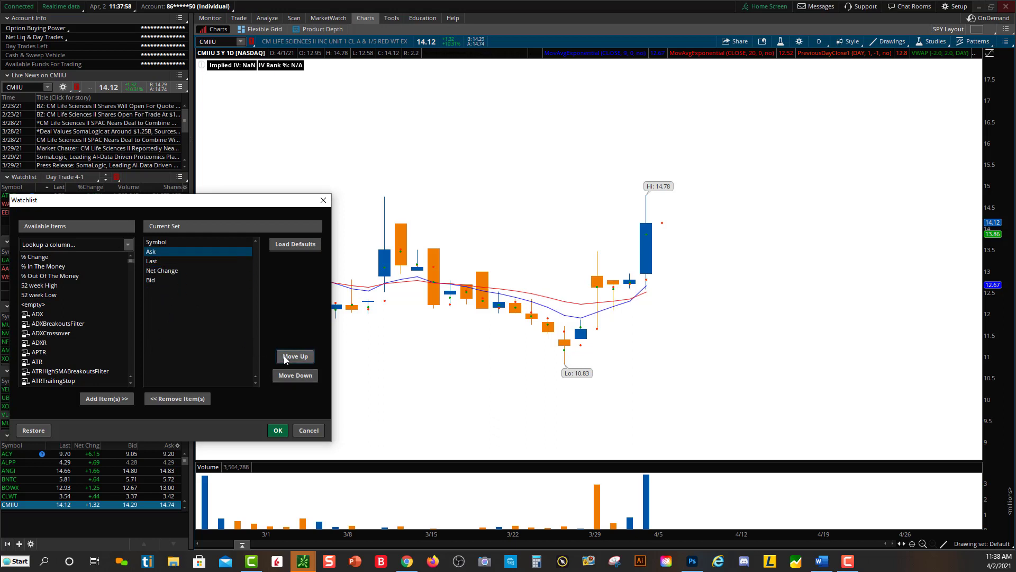
pyautogui.click(299, 374)
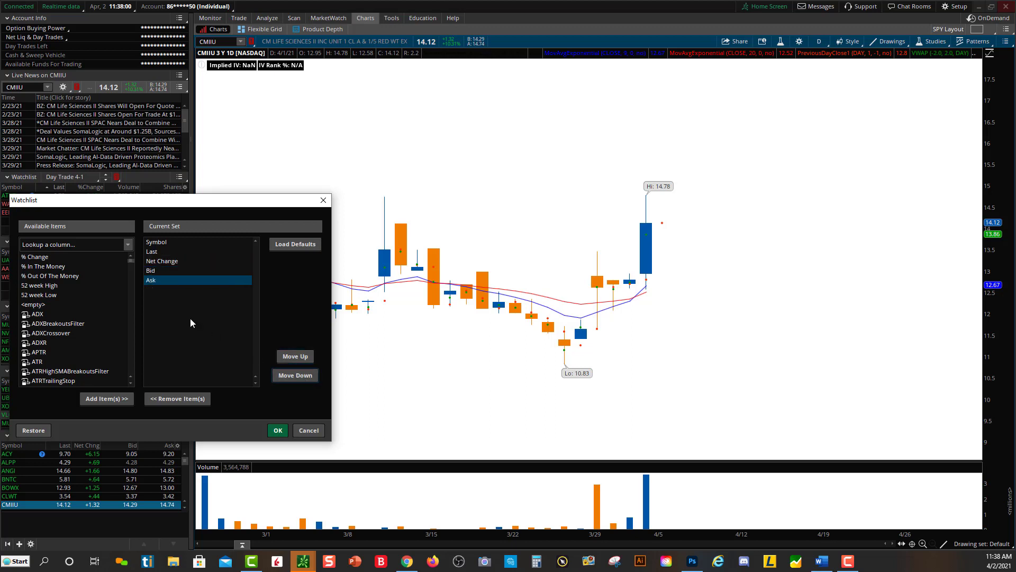
# Remove the Bid and Ask columns from the current set.
pyautogui.click(161, 269)
pyautogui.click(177, 398)
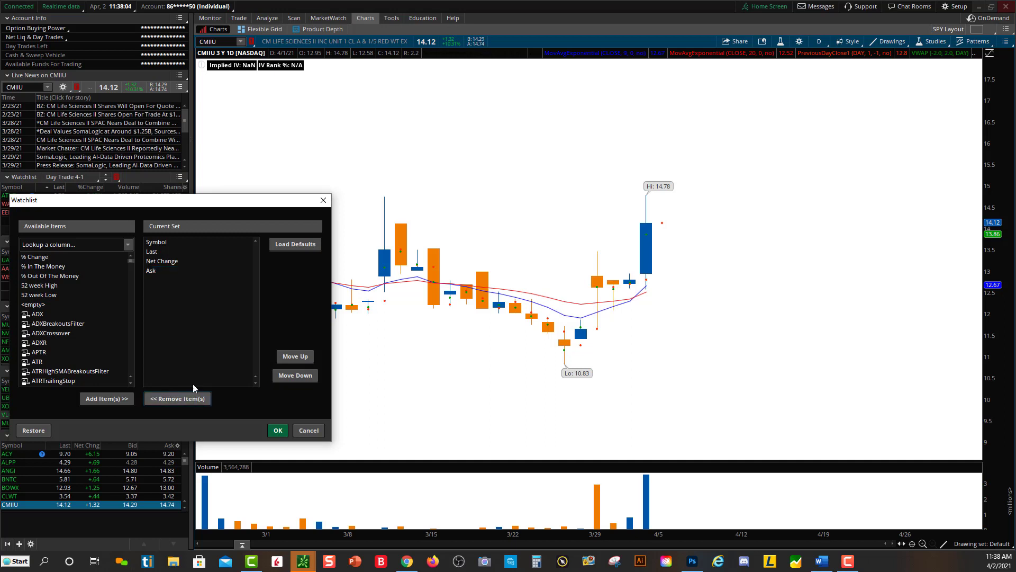
pyautogui.click(153, 272)
pyautogui.click(183, 400)
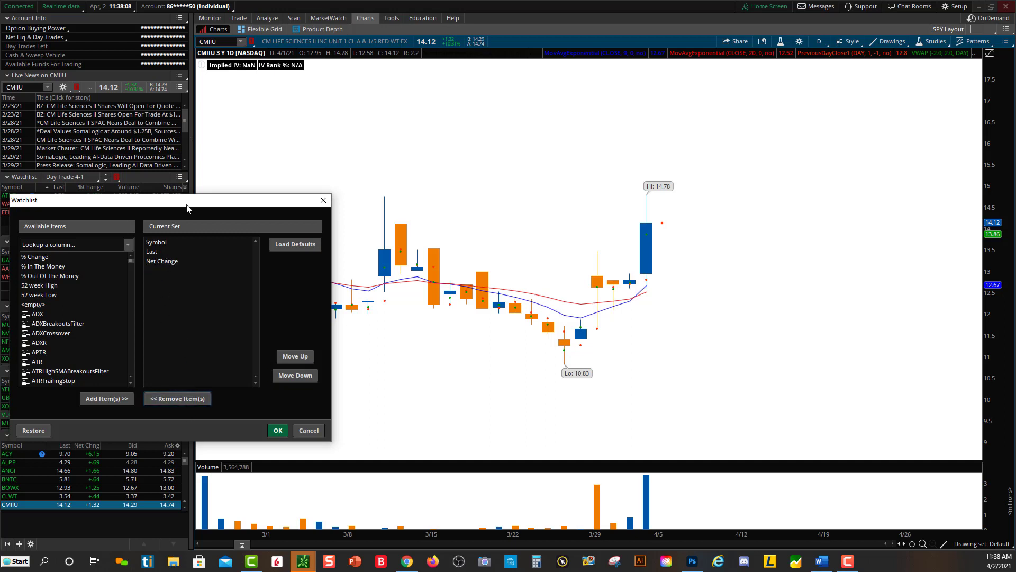
# Centre the column editor and replace the Net Change column with % Change.
pyautogui.moveTo(187, 200); pyautogui.dragTo(408, 241)
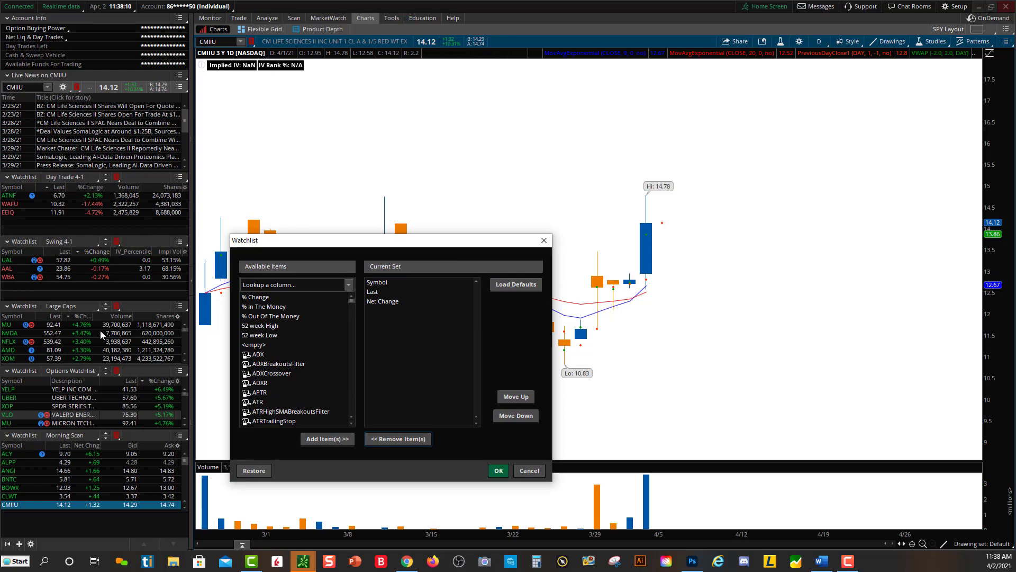
pyautogui.click(386, 303)
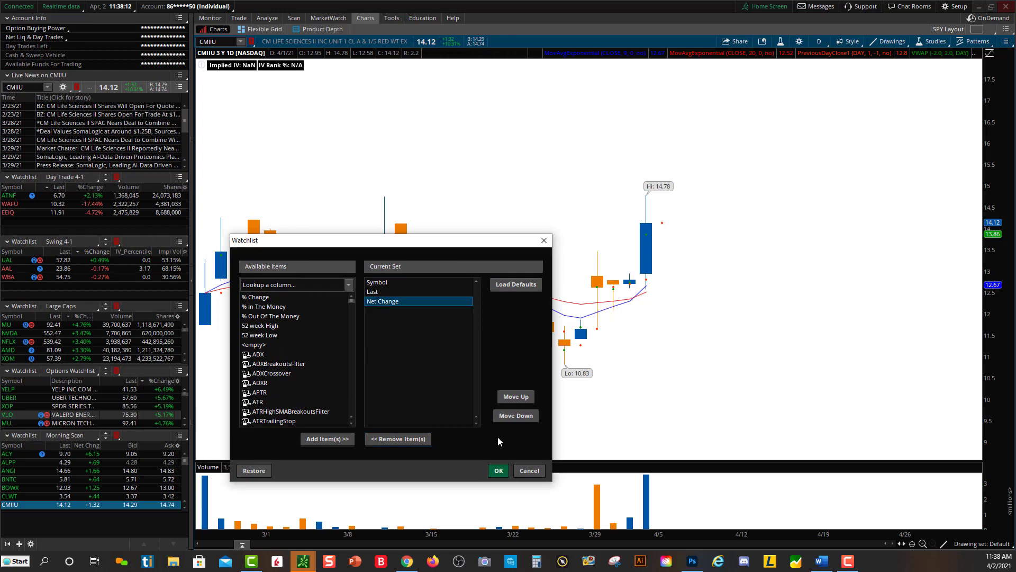
pyautogui.click(397, 439)
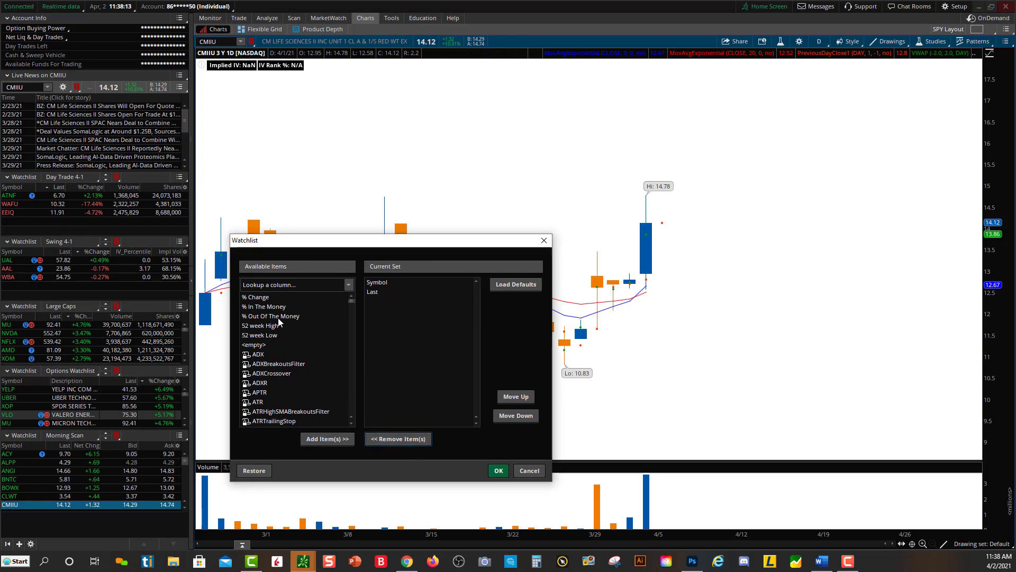
pyautogui.doubleClick(254, 299)
# Search the available items and add the Volume and Shares columns.
pyautogui.click(286, 284)
pyautogui.write('vol')
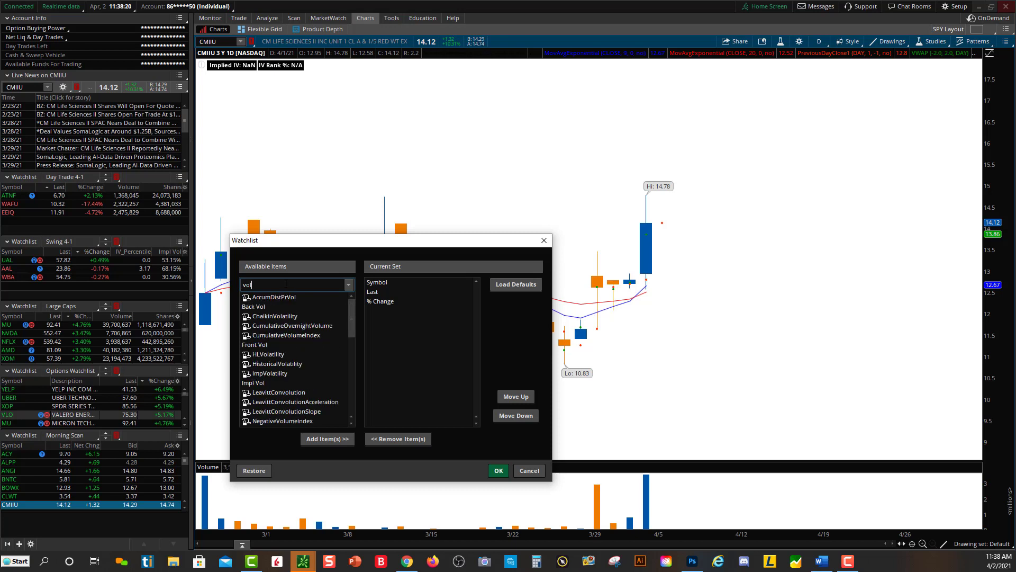
pyautogui.write('ume')
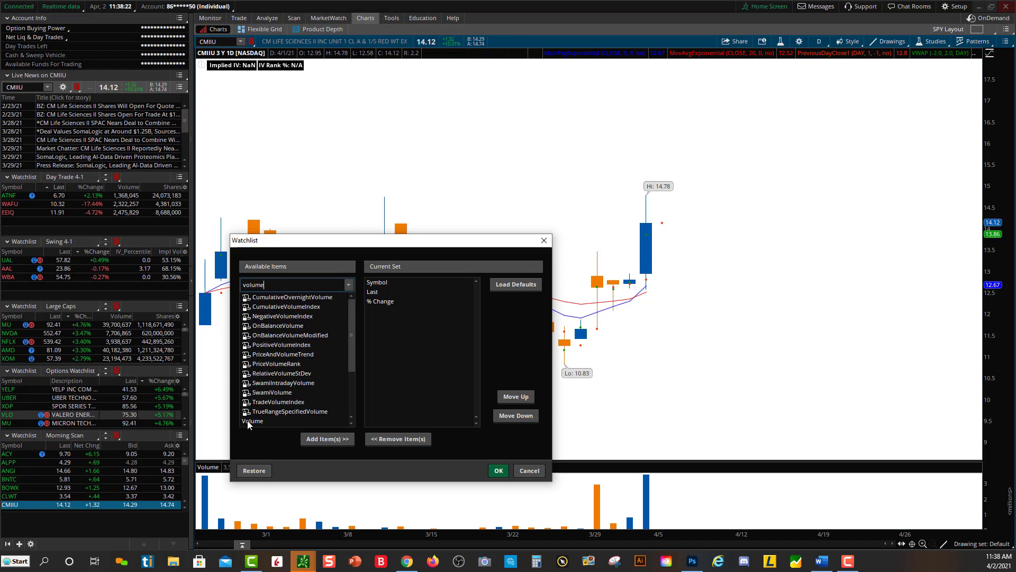
pyautogui.doubleClick(247, 420)
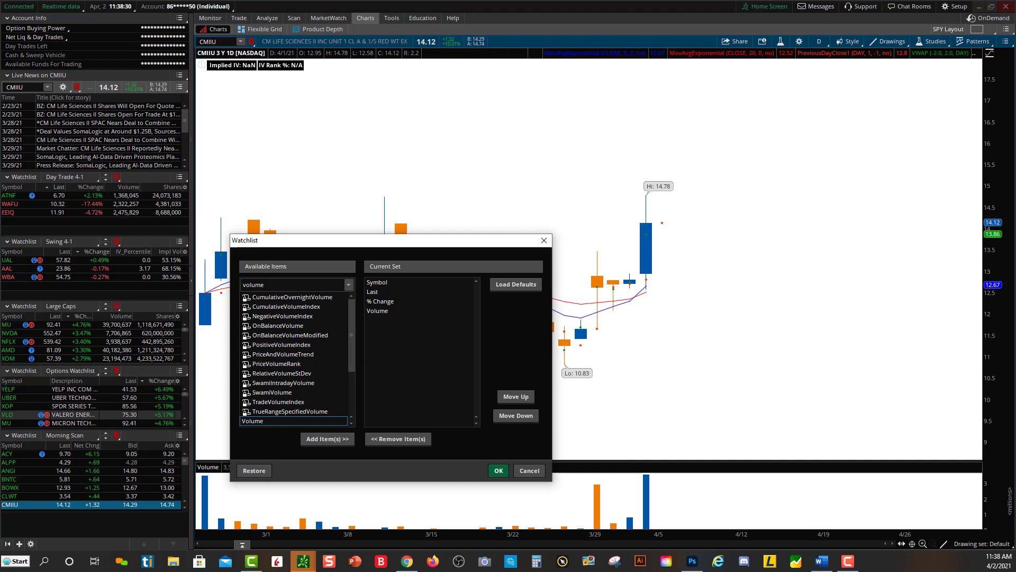
pyautogui.doubleClick(256, 284)
pyautogui.write('sh')
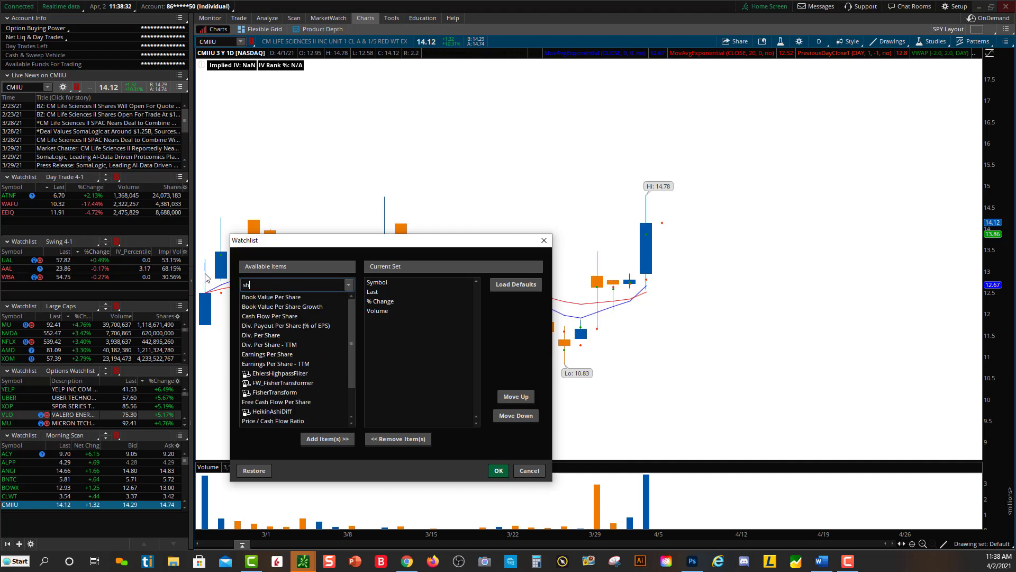
pyautogui.write('ares')
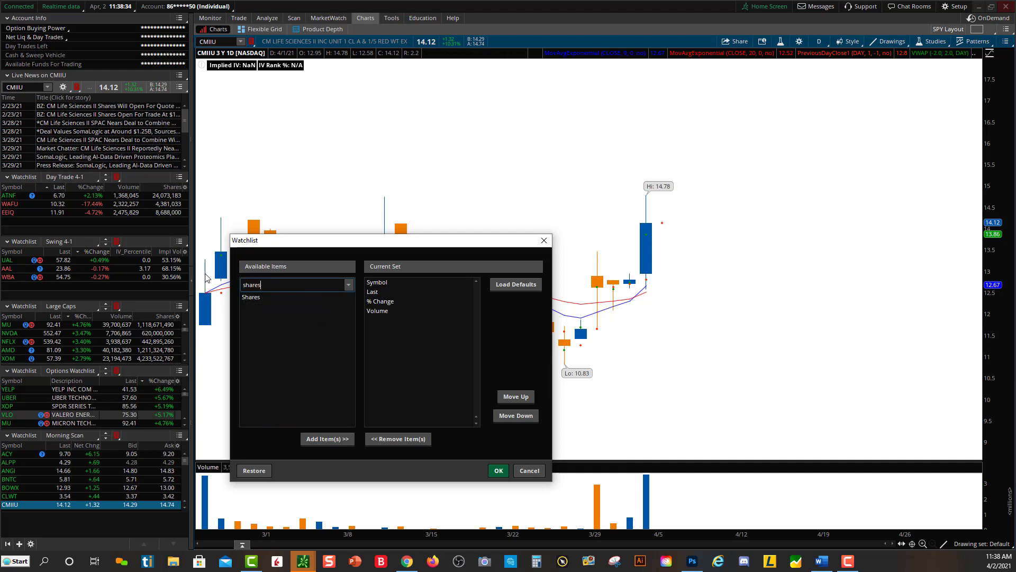
pyautogui.doubleClick(264, 300)
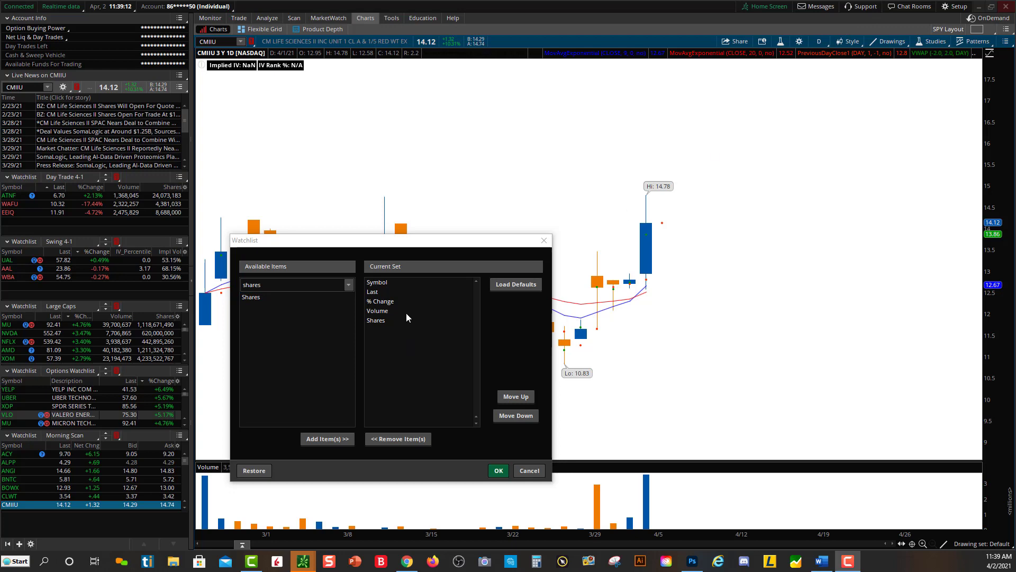
# Apply the new columns, narrow Last, and widen the sidebar so all numbers fit.
pyautogui.click(499, 471)
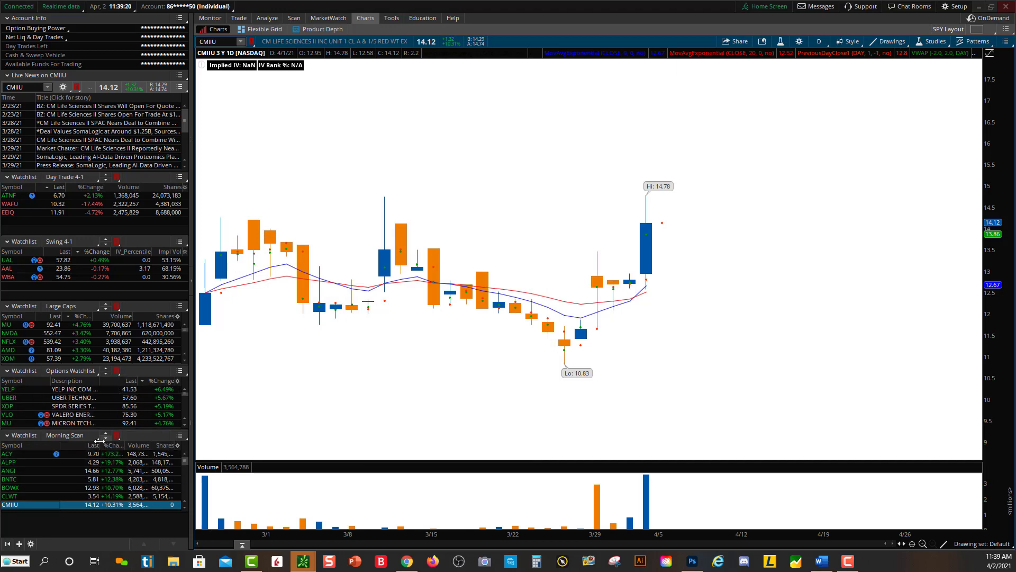
pyautogui.moveTo(99, 444)
pyautogui.mouseDown()
pyautogui.moveTo(44, 443)
pyautogui.moveTo(87, 444)
pyautogui.mouseUp()
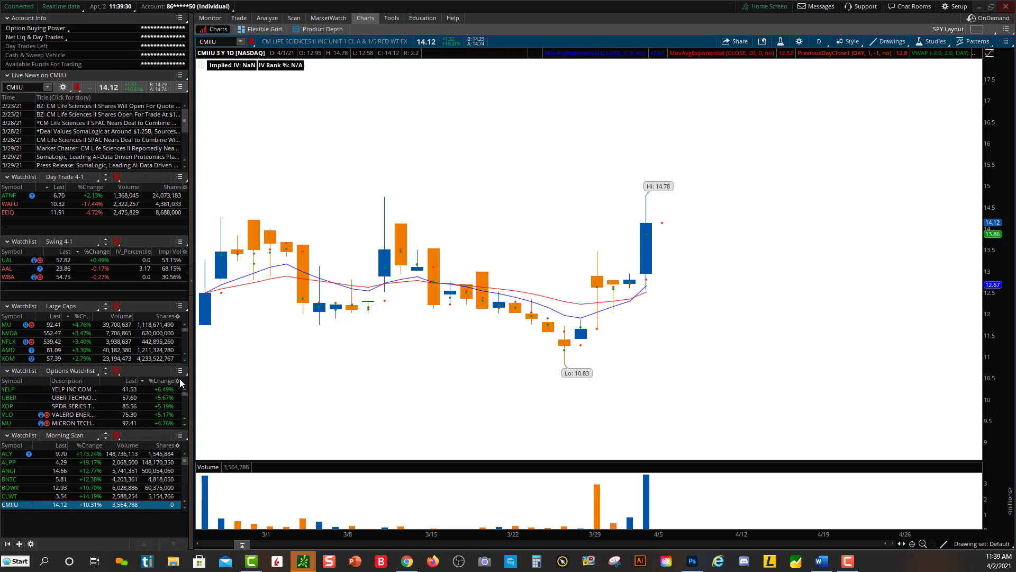
pyautogui.moveTo(187, 261)
pyautogui.mouseDown()
pyautogui.moveTo(238, 258)
pyautogui.moveTo(152, 257)
pyautogui.moveTo(195, 261)
pyautogui.mouseUp()
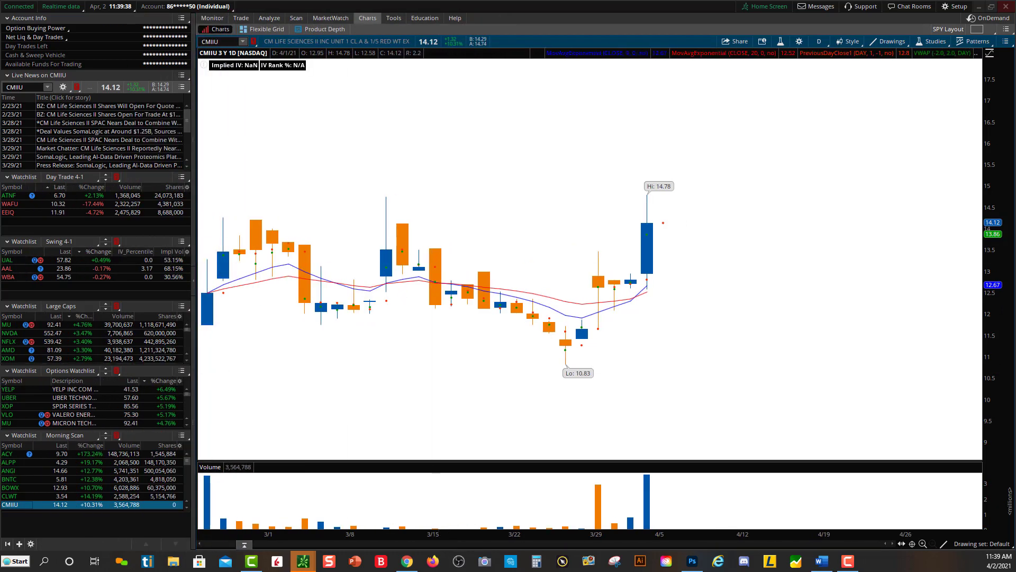